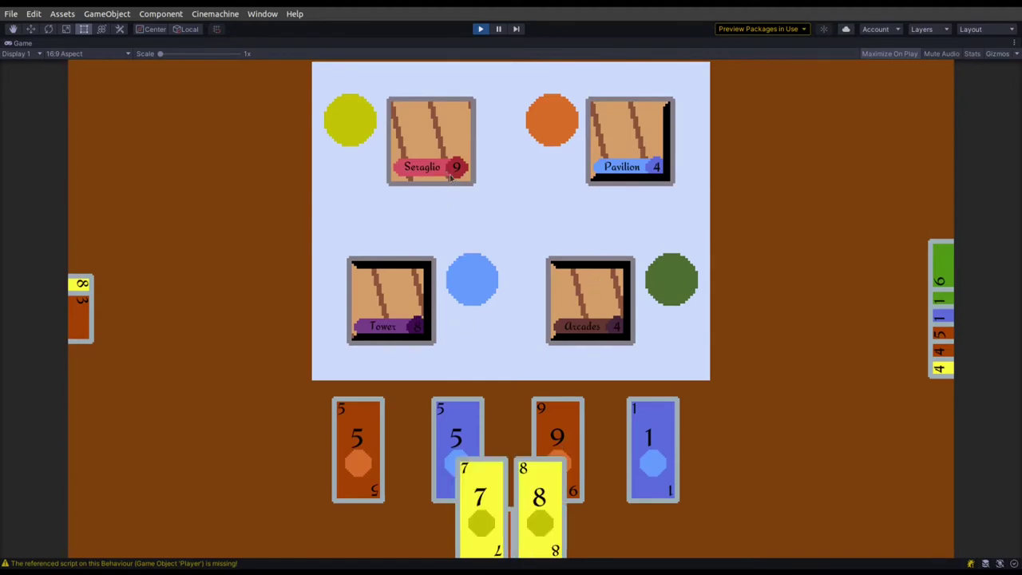
- Take the orange 9 money card, build the Pavilion beside the fountain, then take the yellow 1 card
left_click(551, 444)
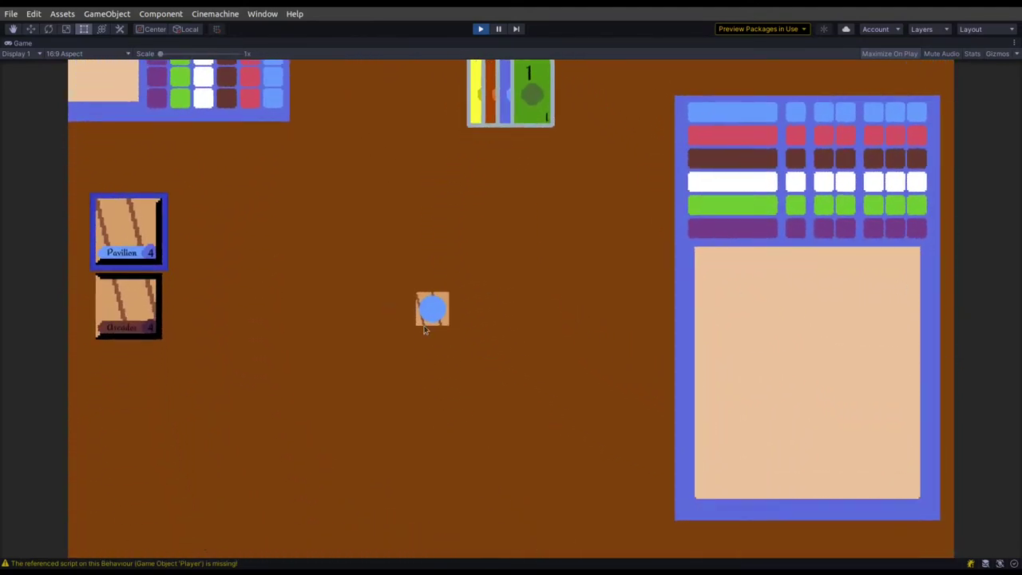
left_click(431, 340)
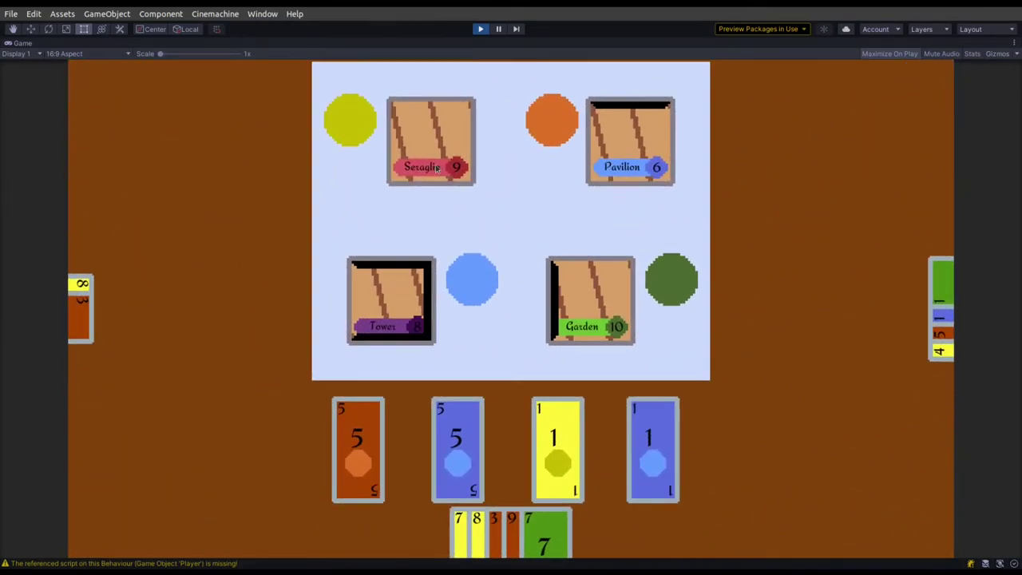
left_click(569, 440)
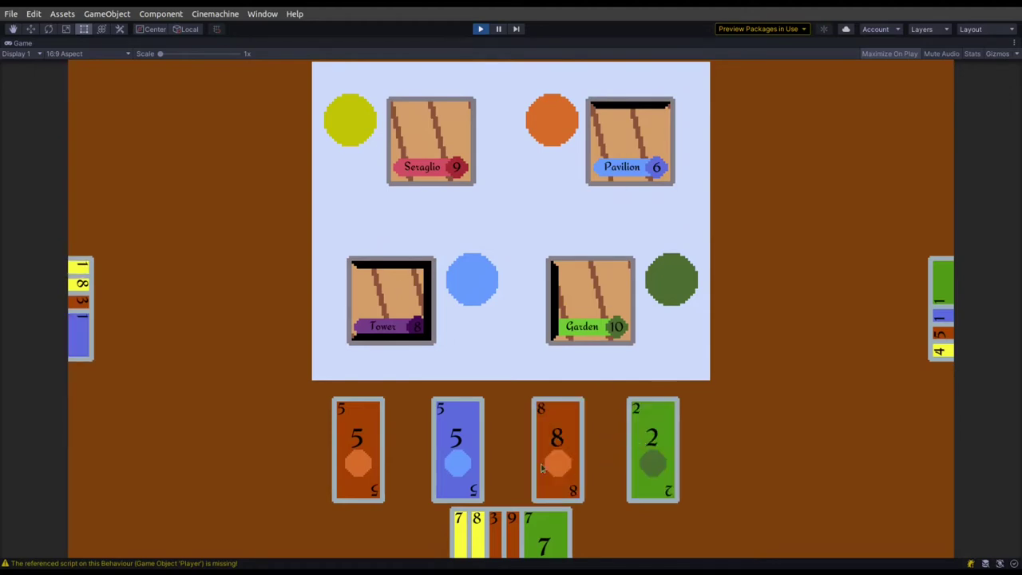
- Buy the Pavilion tile, then collect the orange 8, blue 4 and both green 2 money cards
left_click(607, 176)
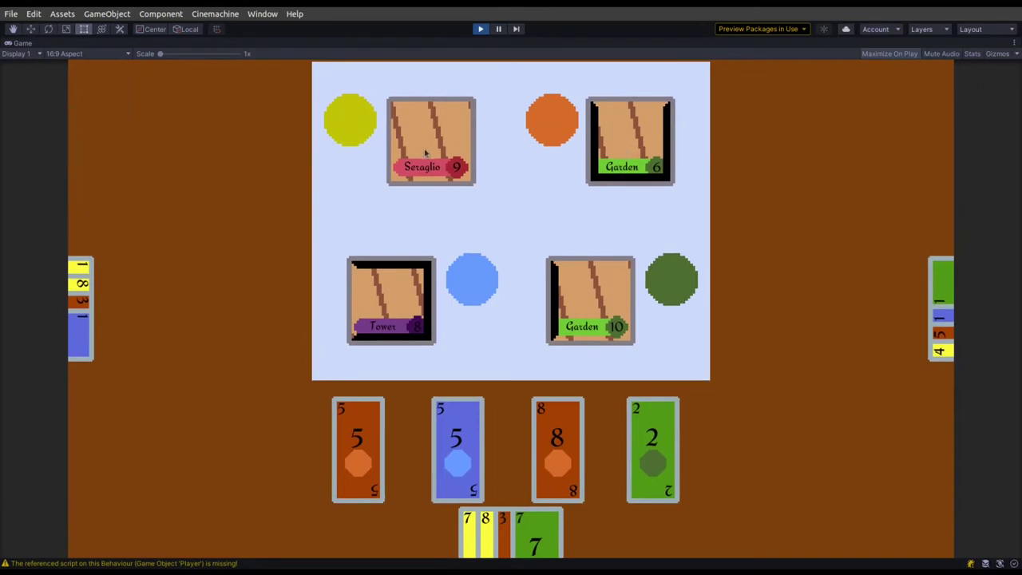
left_click(556, 435)
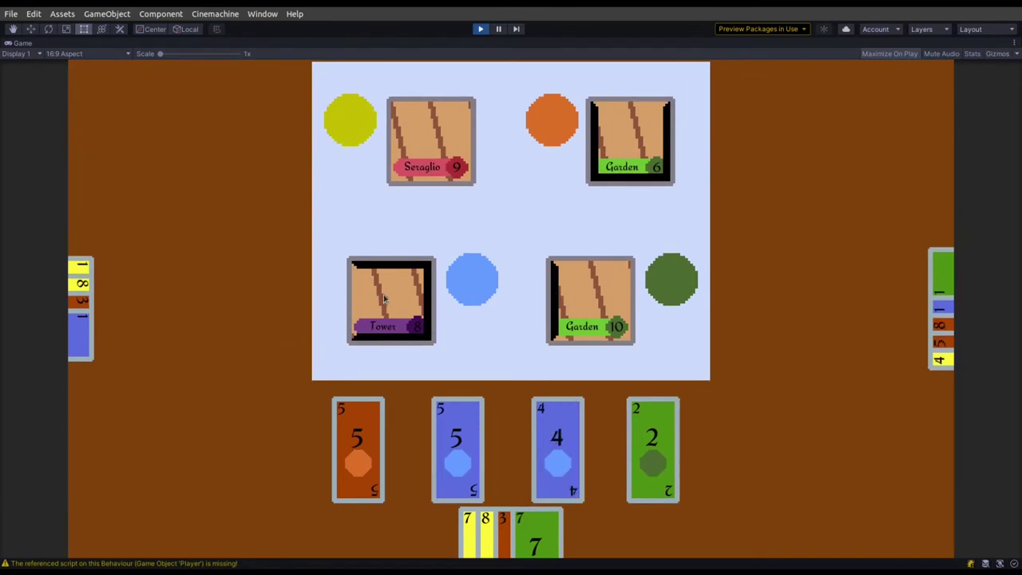
left_click(559, 431)
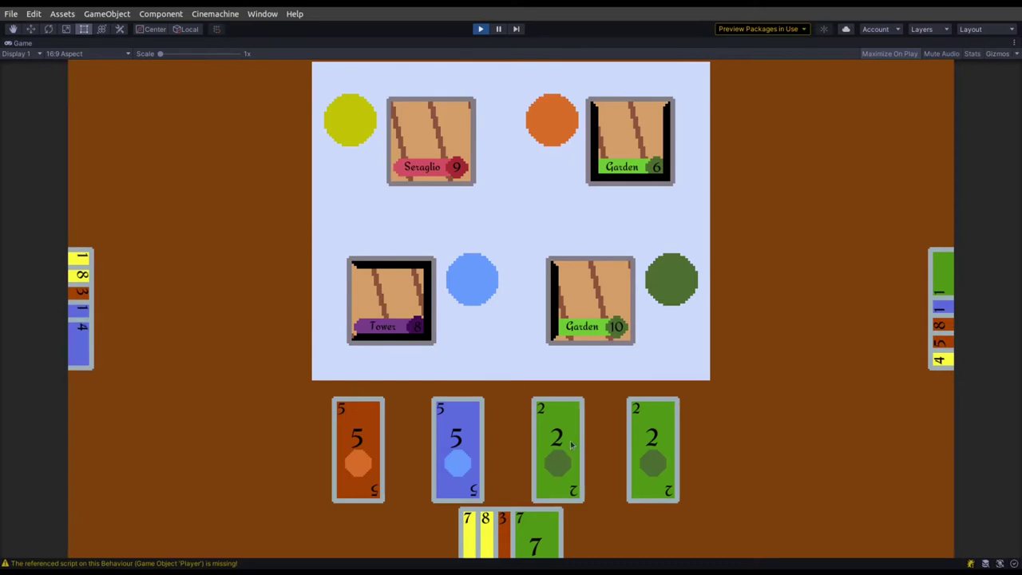
left_click(550, 438)
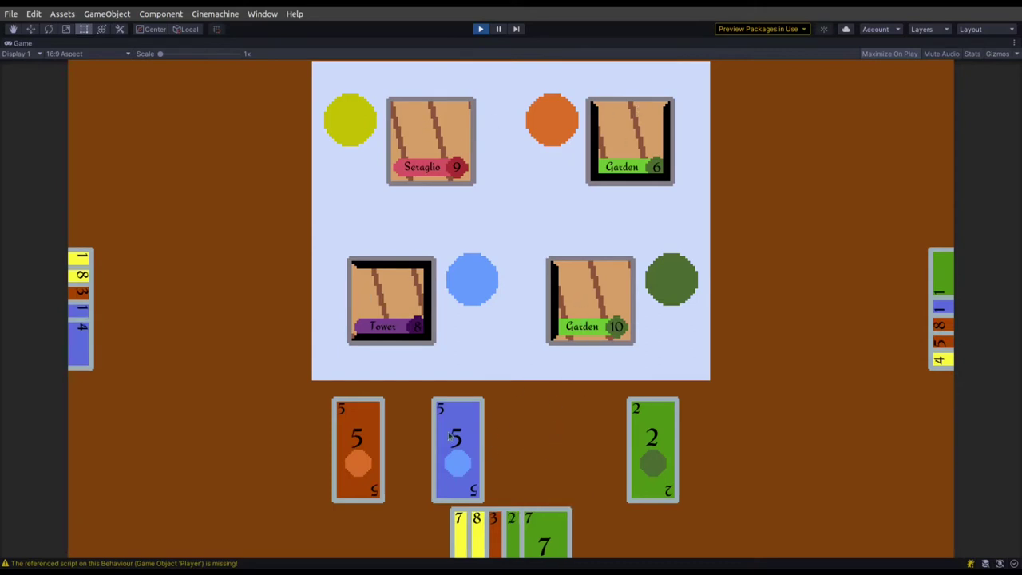
left_click(646, 452)
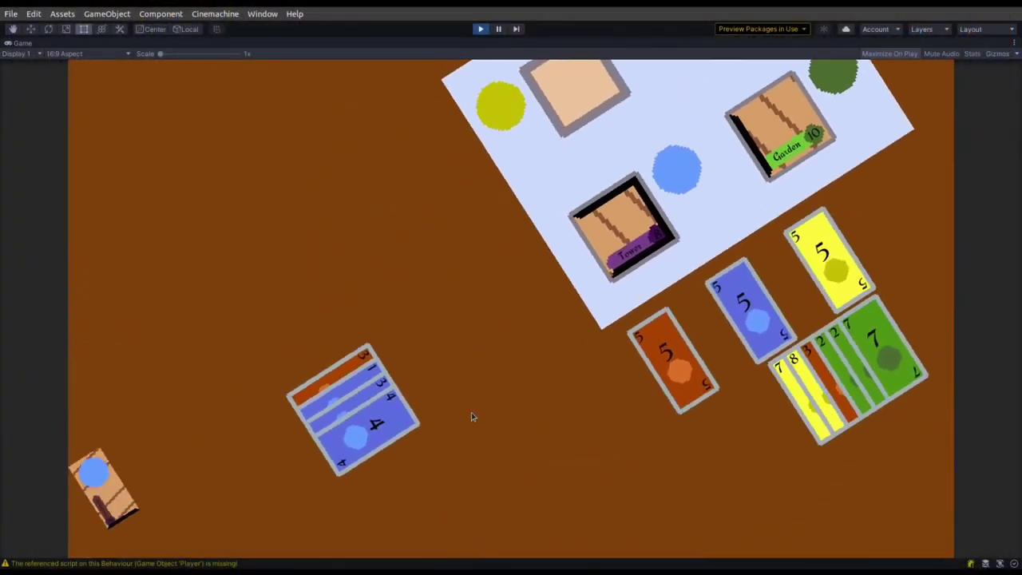
- Place the held tile in the Alhambra and buy the Garden 10 tile with green cards
left_click(471, 289)
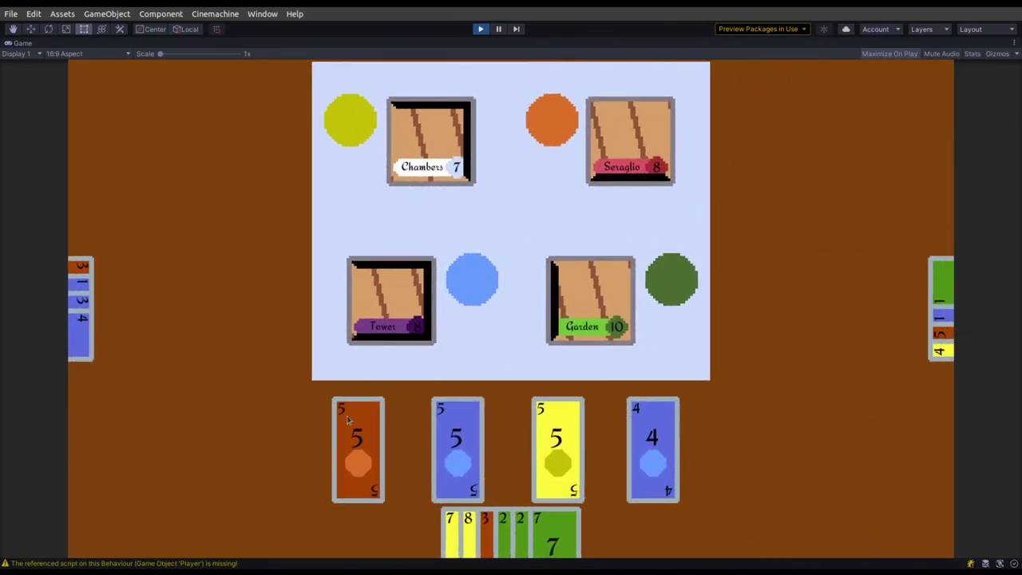
left_click(624, 299)
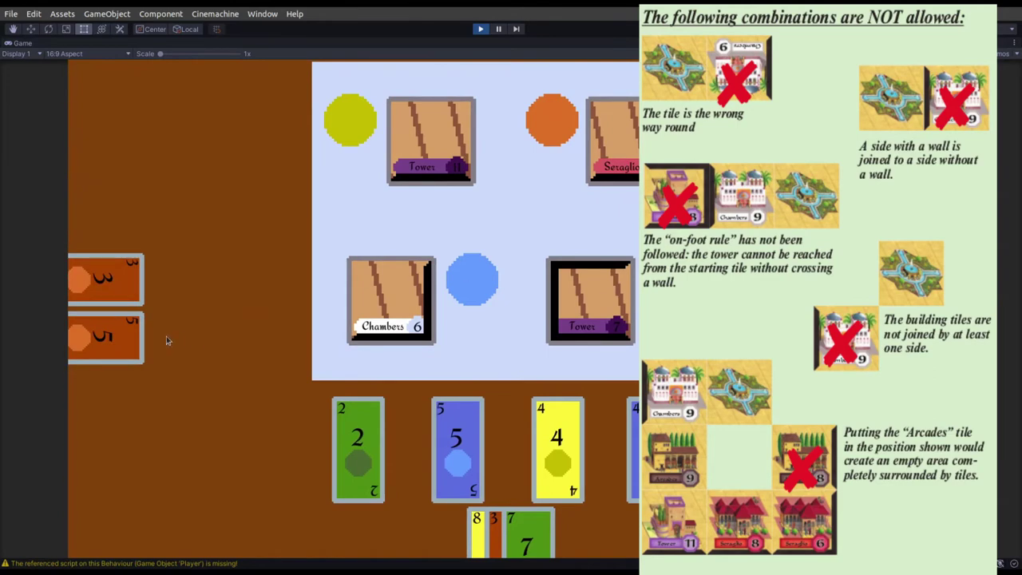
- Pay with the blue 5 card and build the reserved Pavilion 6 beside the fountain
left_click(468, 439)
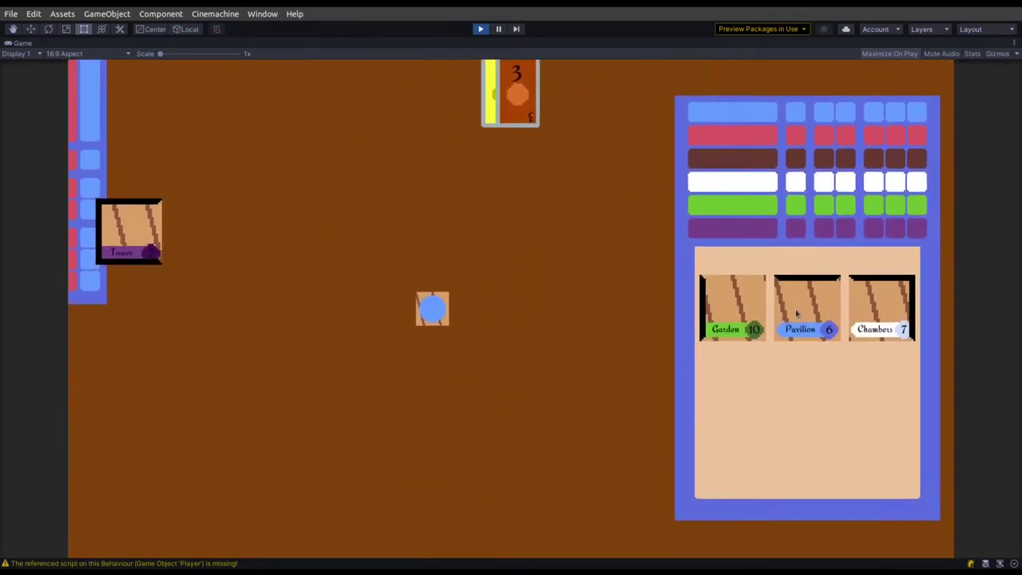
left_click(796, 314)
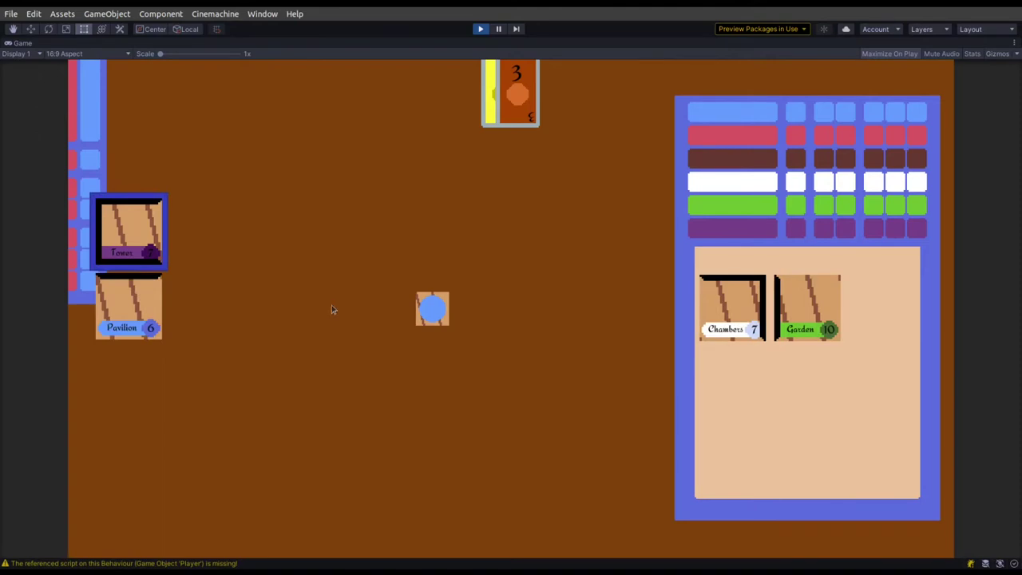
left_click(381, 309)
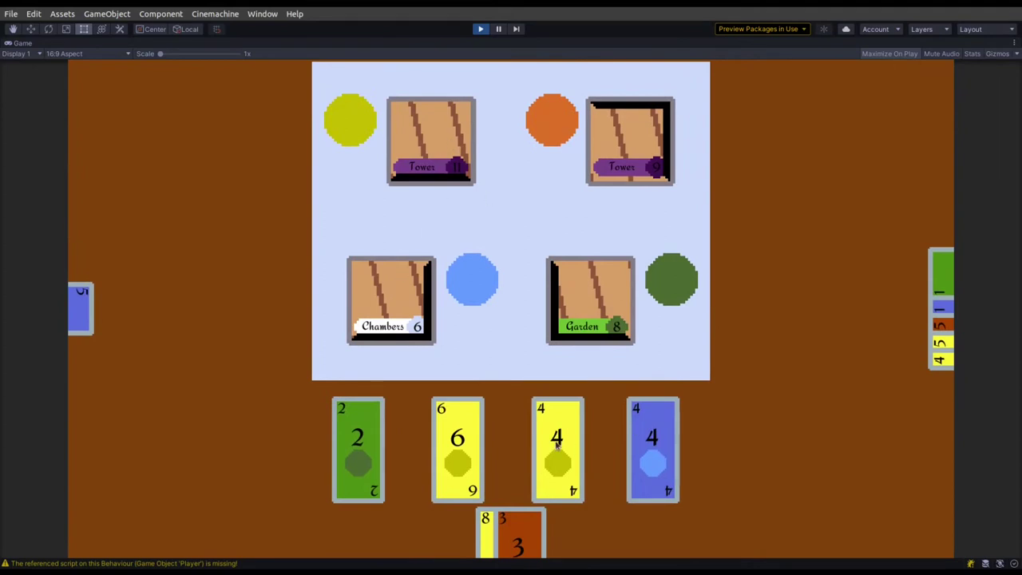
- Take money cards turn after turn, from the yellow 6 to the blue 3, until scores 10, 8, 12 appear
left_click(482, 442)
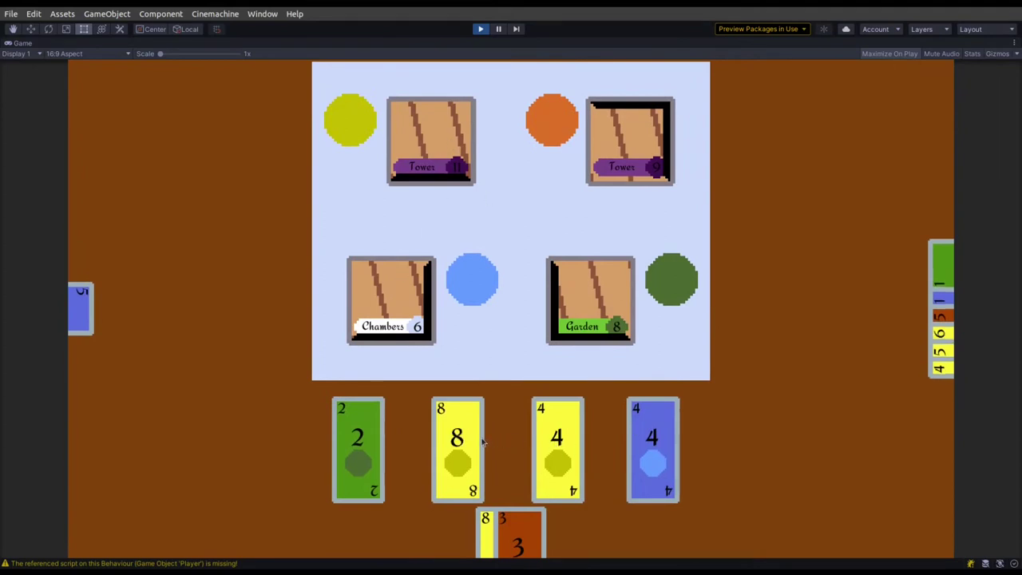
left_click(354, 450)
left_click(558, 439)
left_click(469, 438)
left_click(534, 441)
left_click(467, 442)
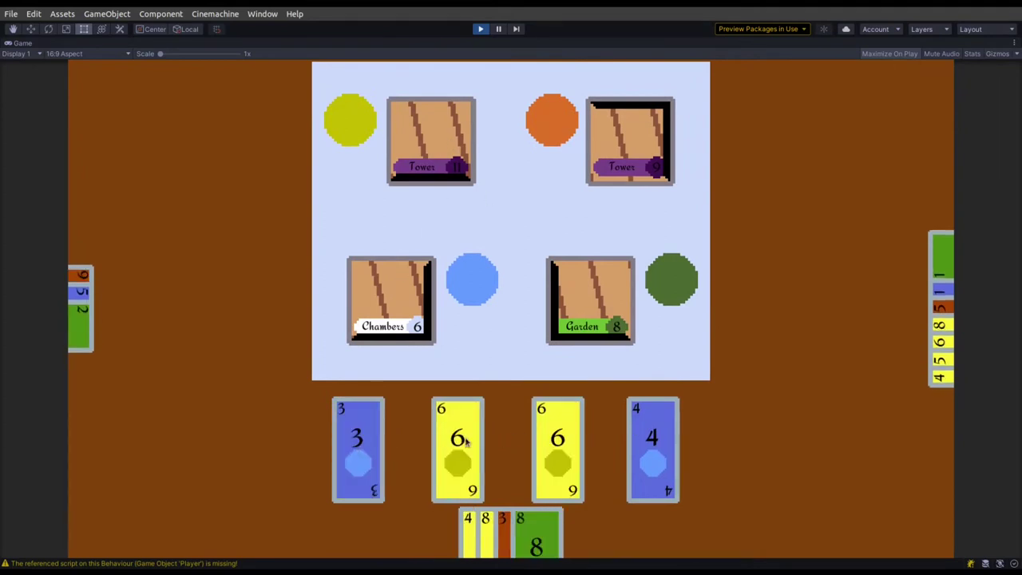
left_click(549, 440)
left_click(470, 442)
left_click(551, 441)
left_click(482, 443)
left_click(557, 439)
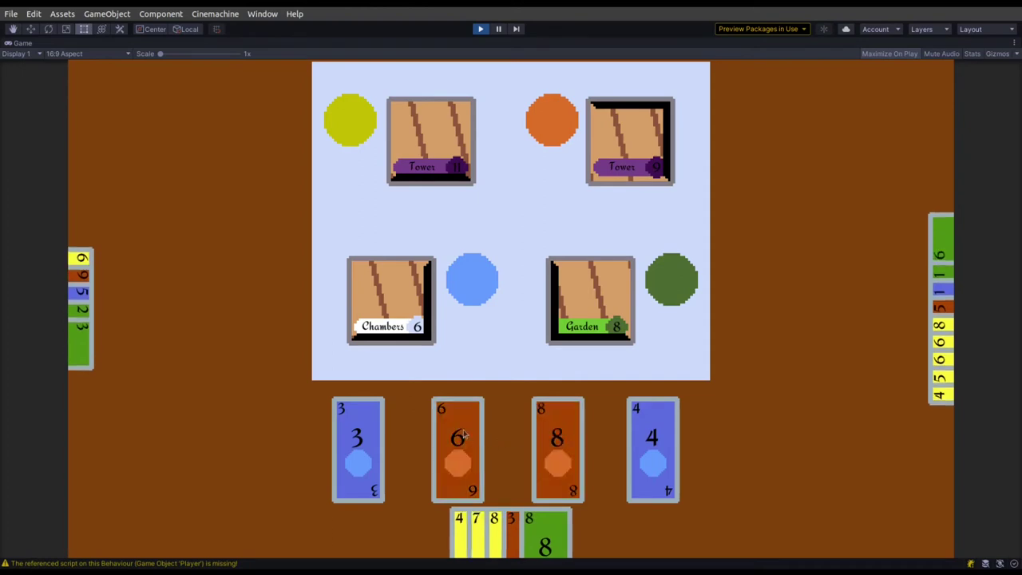
left_click(468, 442)
left_click(554, 439)
left_click(468, 442)
left_click(554, 436)
left_click(479, 435)
left_click(551, 439)
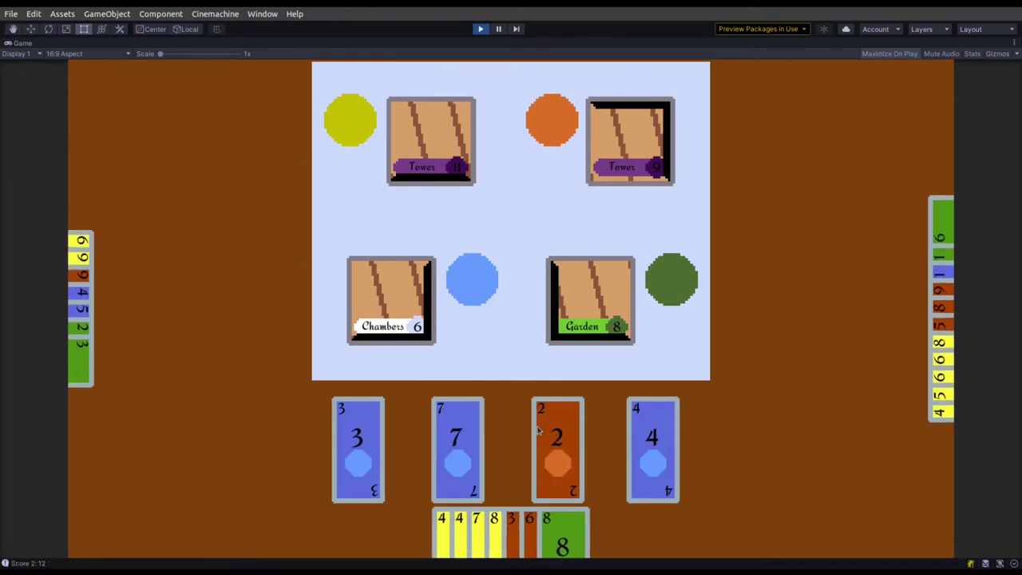
left_click(470, 433)
left_click(548, 441)
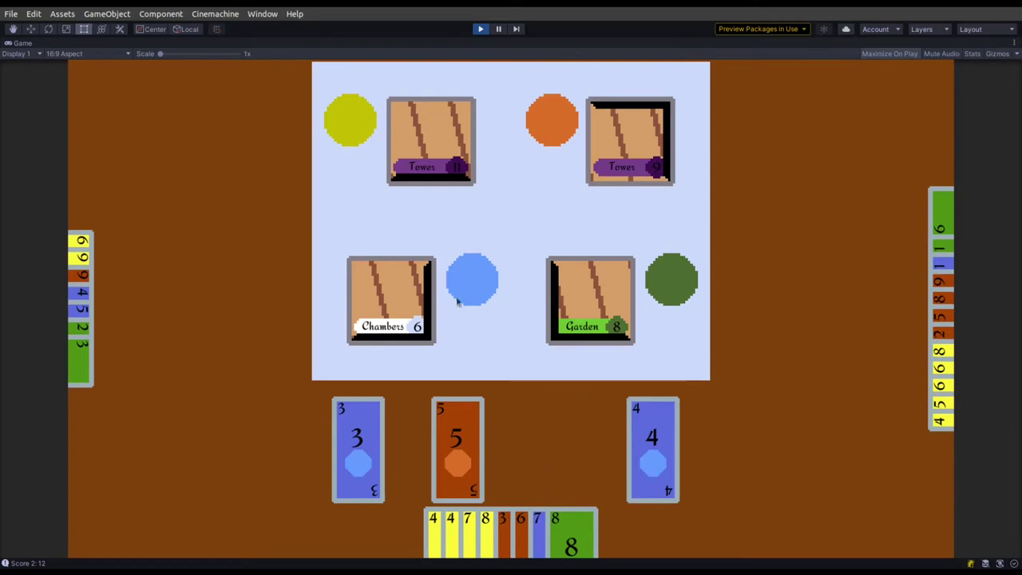
left_click(369, 429)
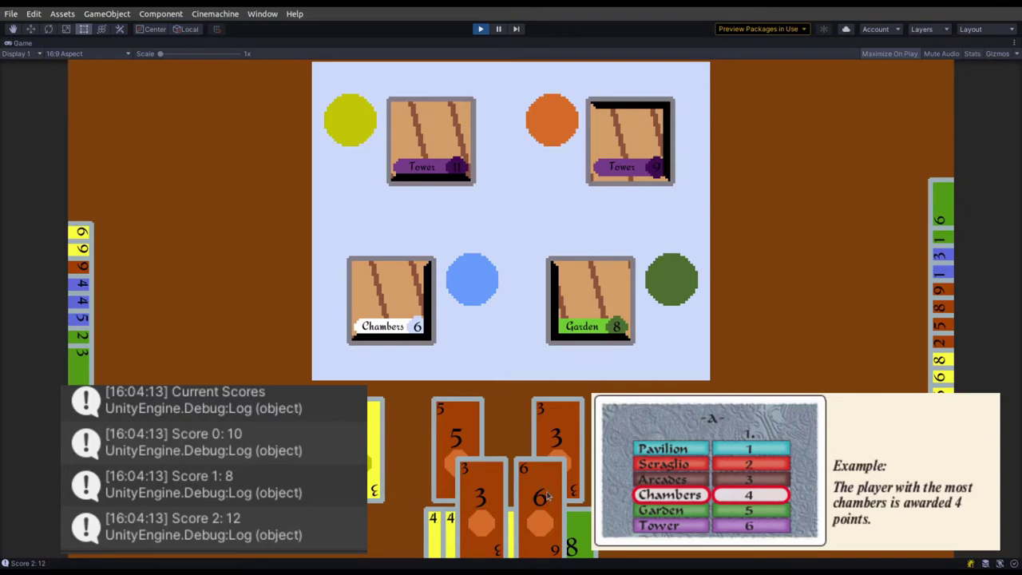
- Buy the right Tower with orange, the top-left Tower with yellow and the Garden with green, then build the Garden
left_click(548, 497)
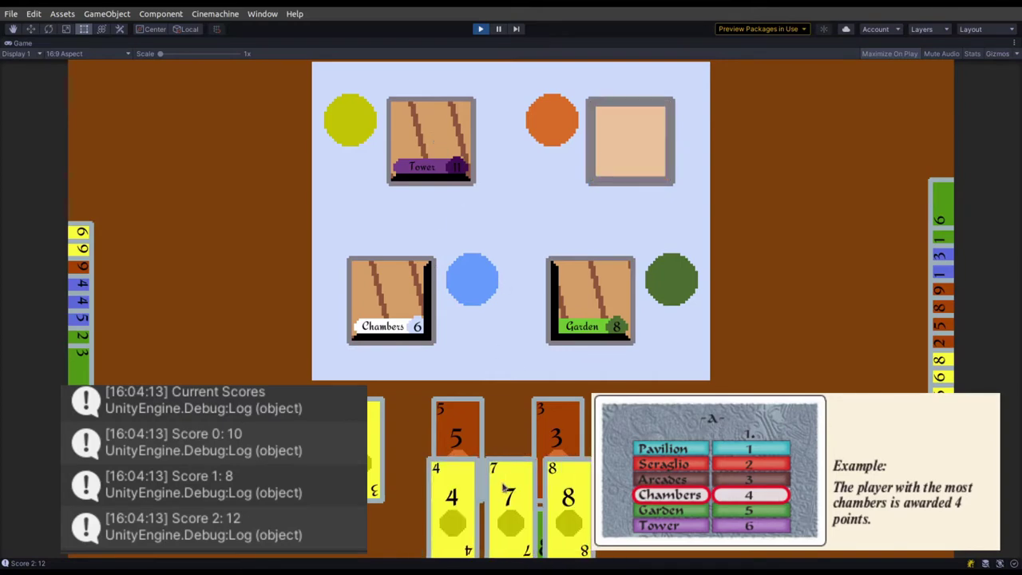
left_click(505, 489)
left_click(525, 491)
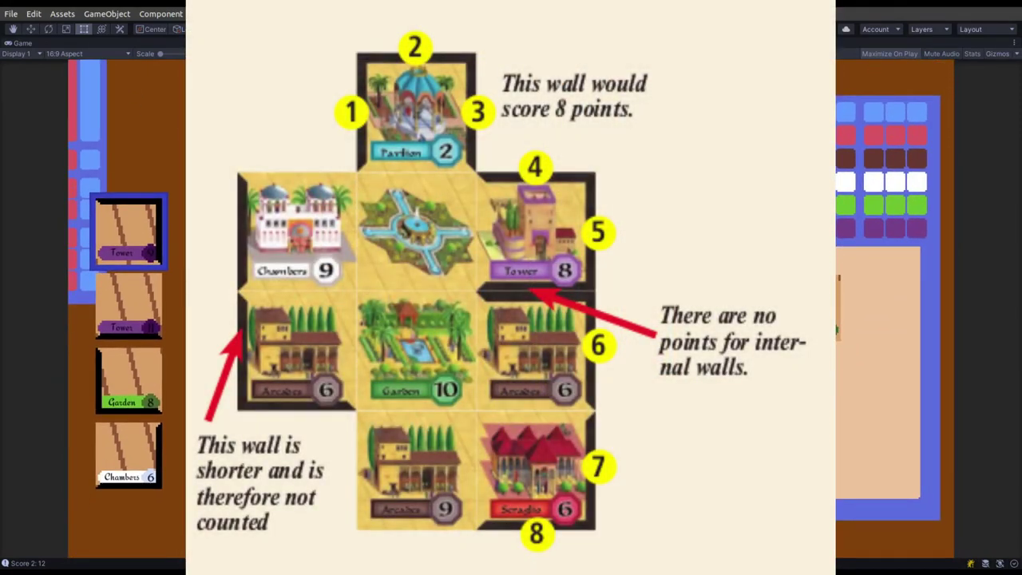
left_click(130, 381)
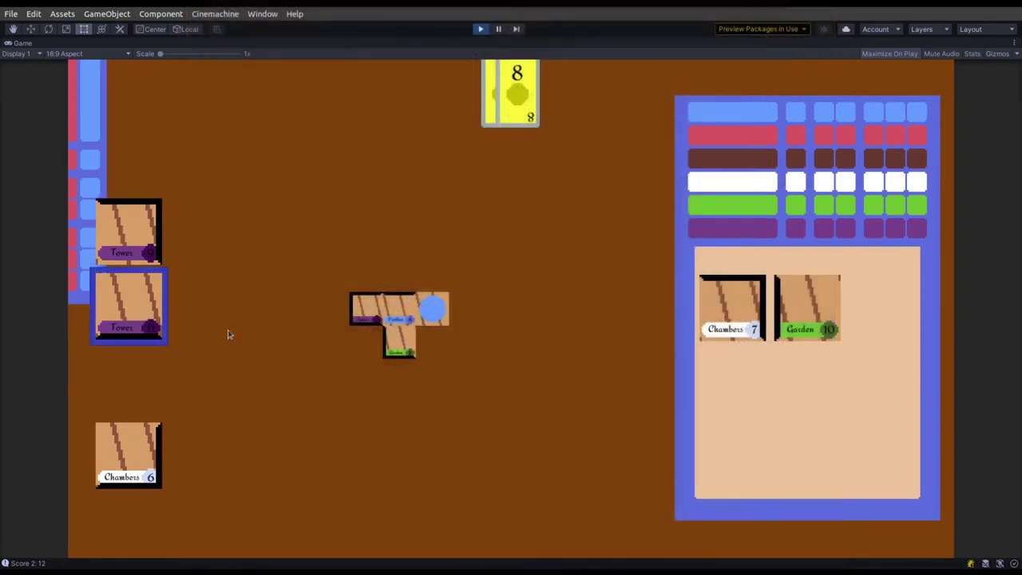
- Build both reserved Towers and the Chambers tile into the Alhambra, and buy Chambers from the market
left_click(428, 349)
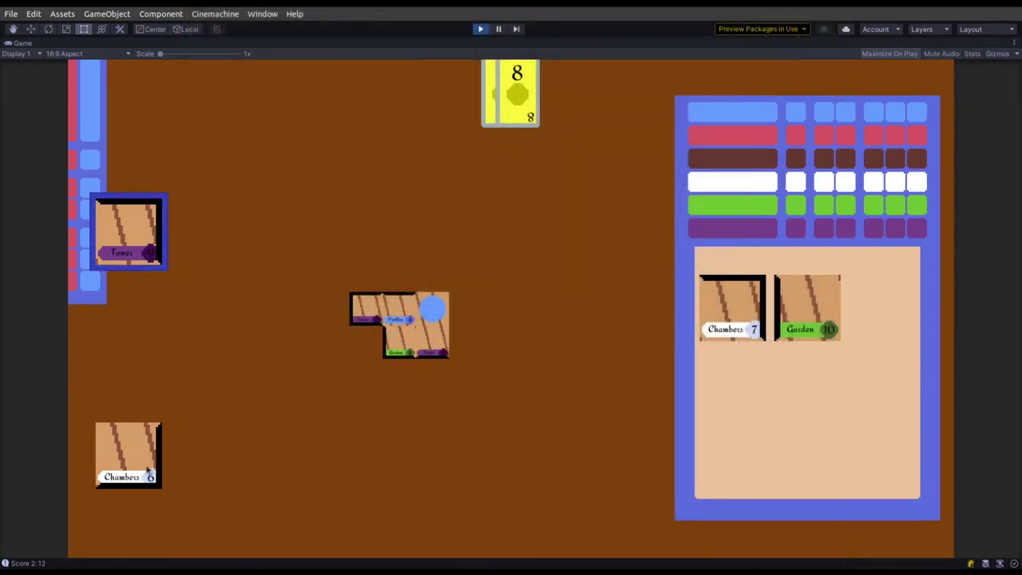
left_click(463, 345)
left_click(451, 304)
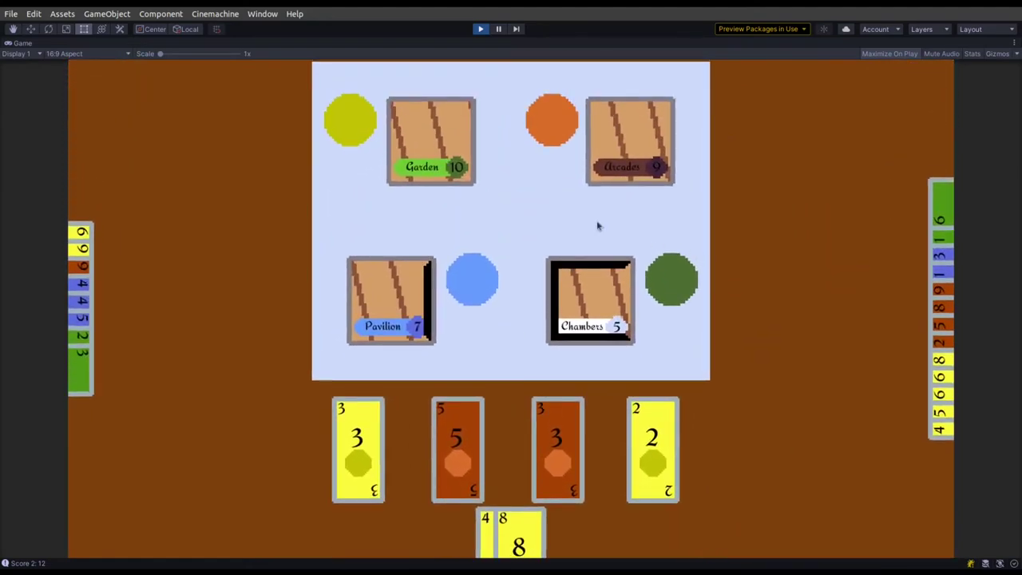
left_click(892, 298)
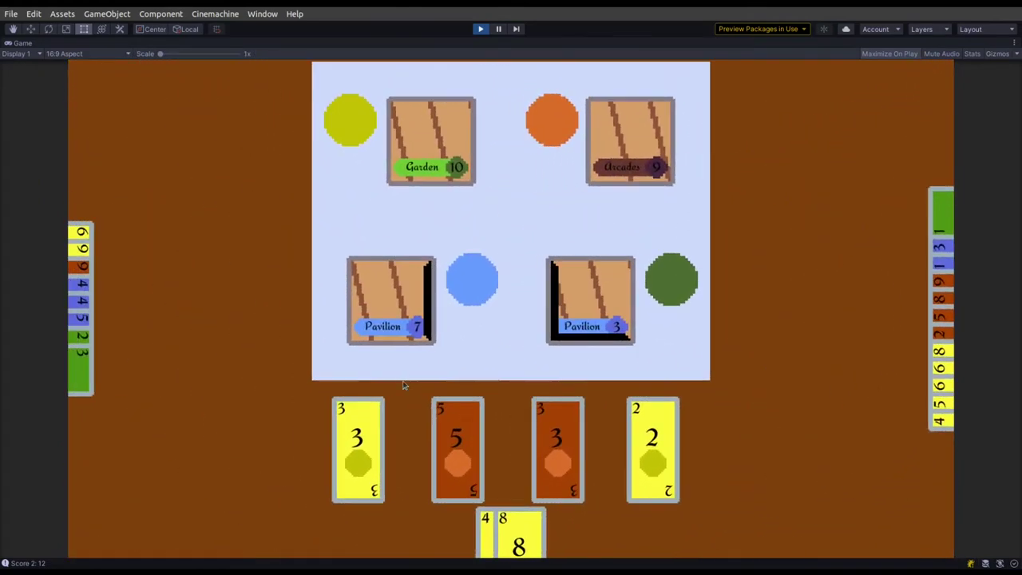
- Buy the Seraglio from the yellow slot with the yellow 4, then spend the yellow 2 card
mouse_move(87, 335)
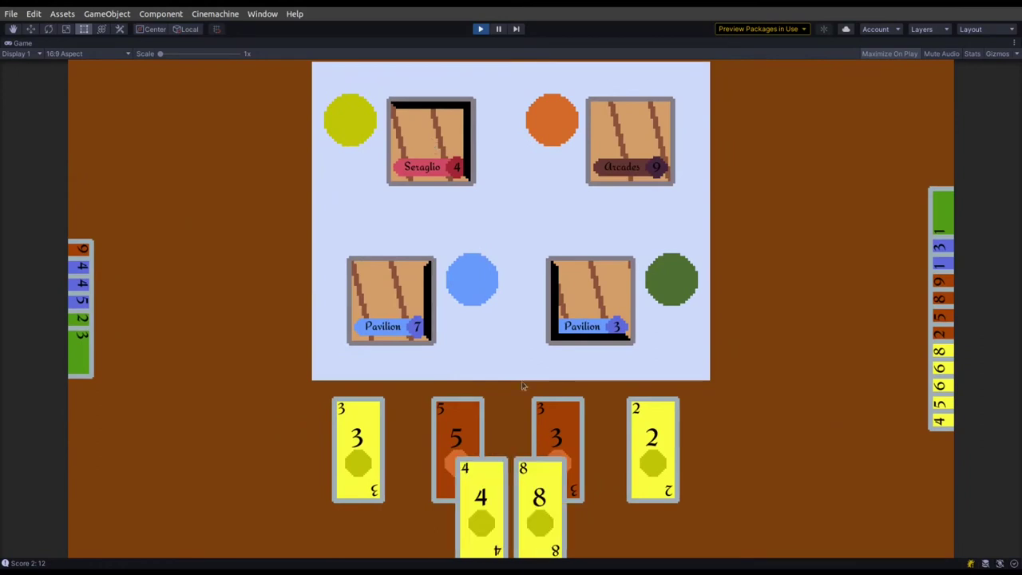
left_click(499, 489)
left_click(555, 435)
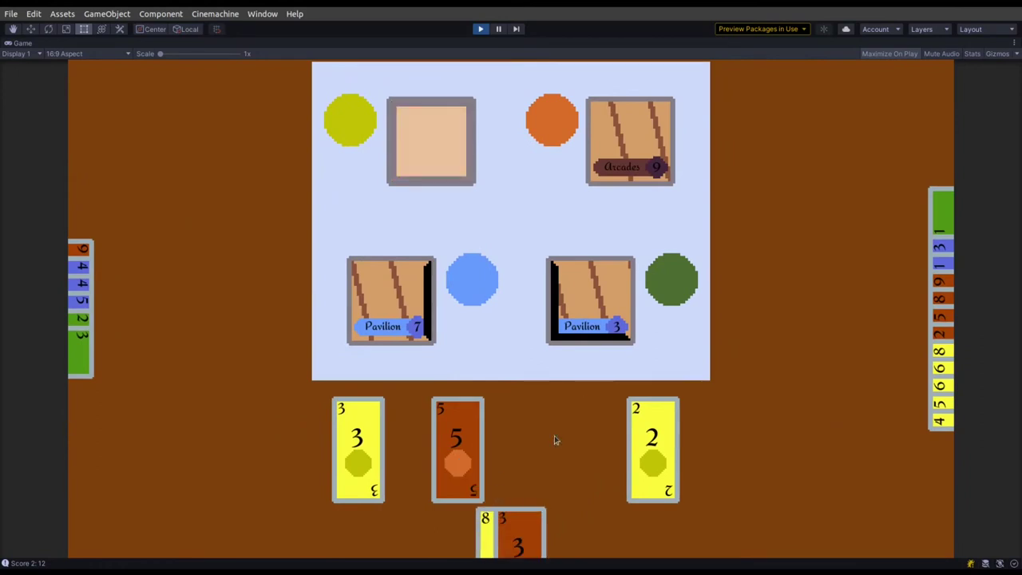
left_click(642, 127)
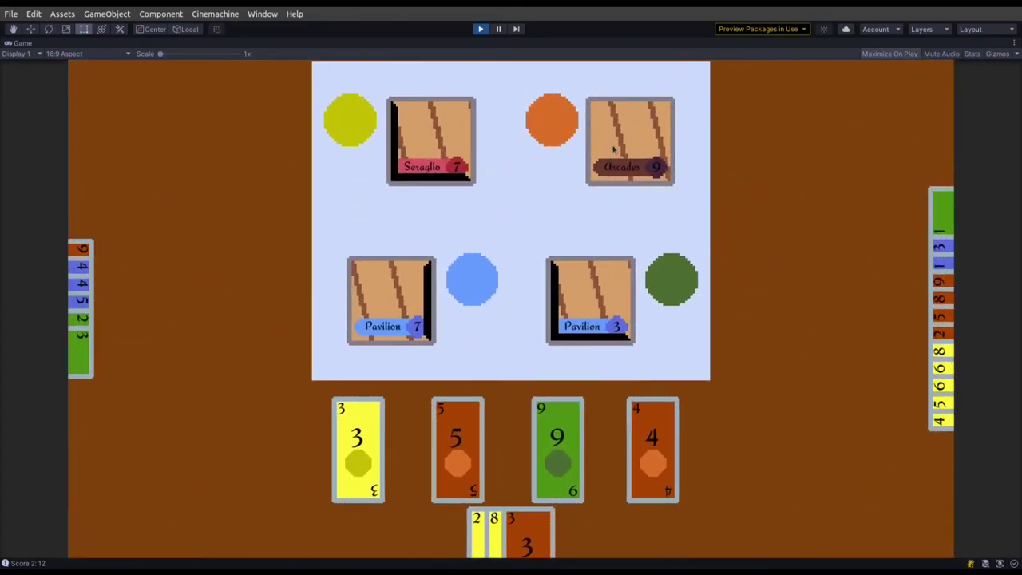
mouse_move(844, 280)
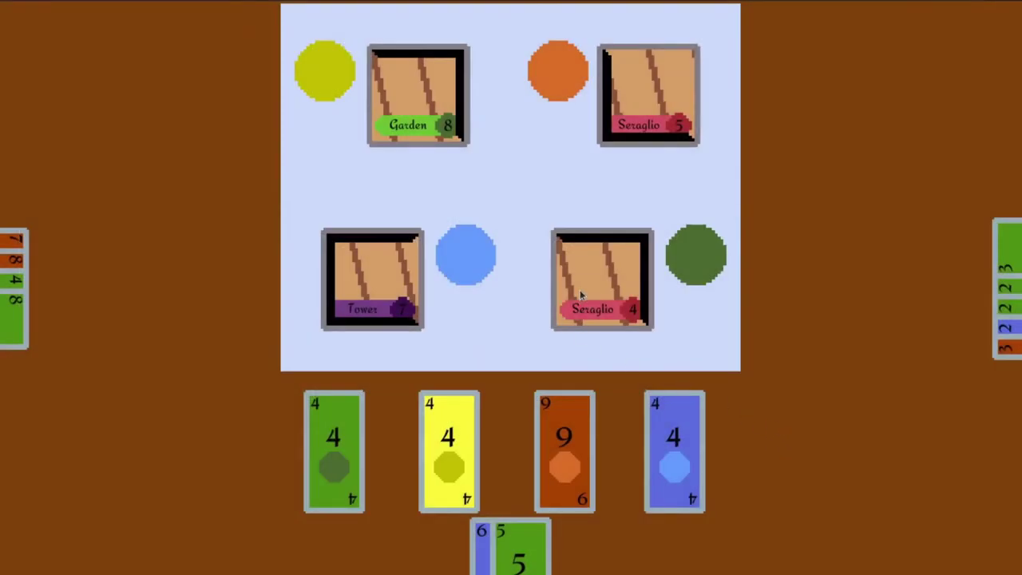
- Play the green 5 and orange 9 money cards
left_click(531, 502)
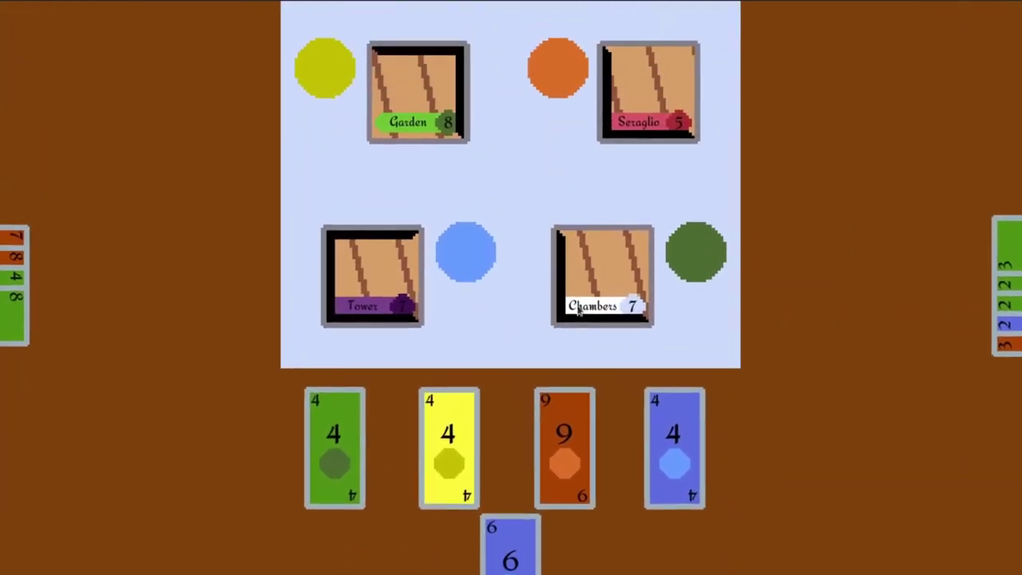
mouse_move(952, 333)
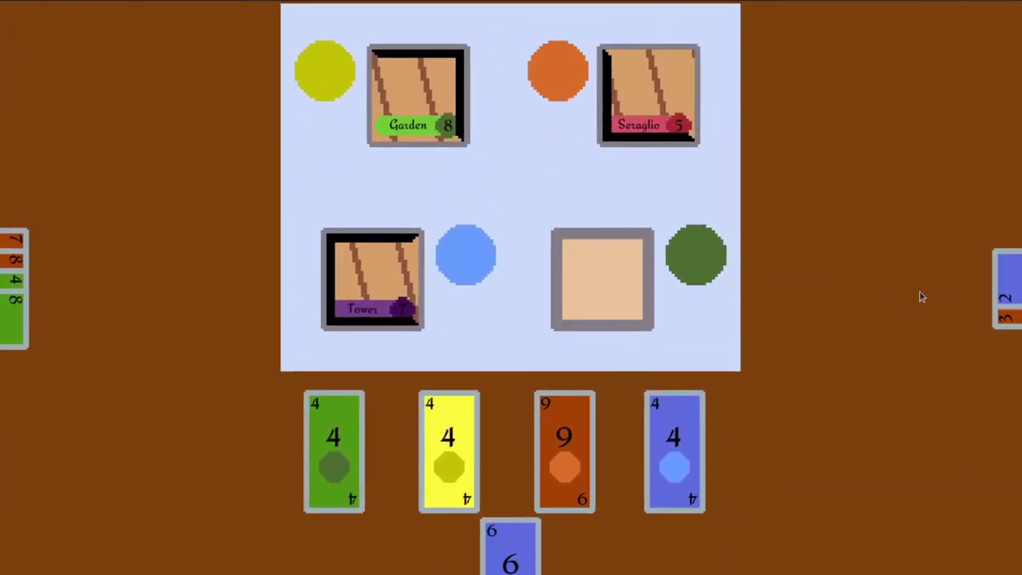
left_click(563, 471)
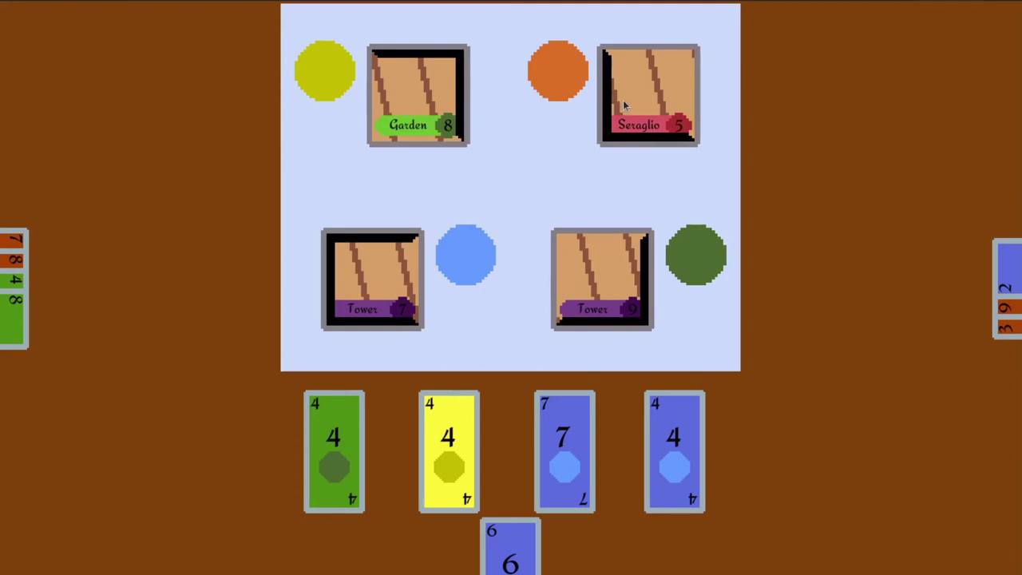
mouse_move(40, 253)
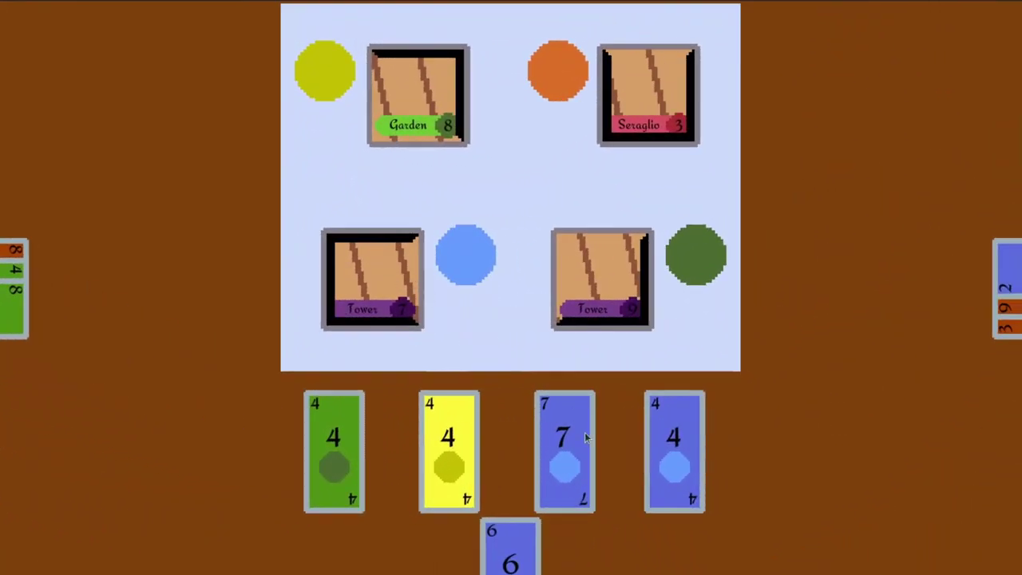
- Play the blue 7, buy Seraglio 3 from the orange slot, then play yellow 1 and blue 4
left_click(586, 437)
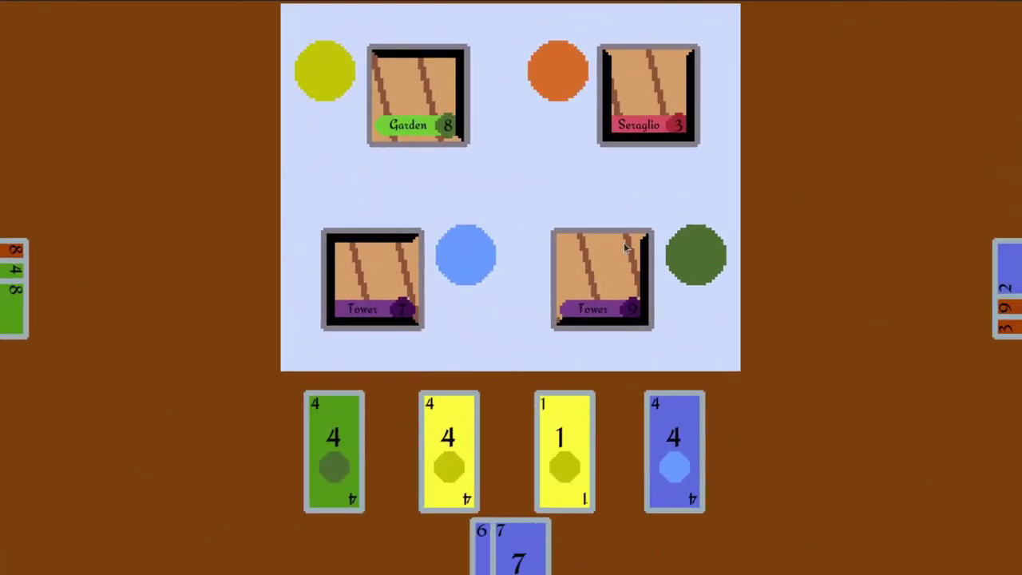
mouse_move(646, 91)
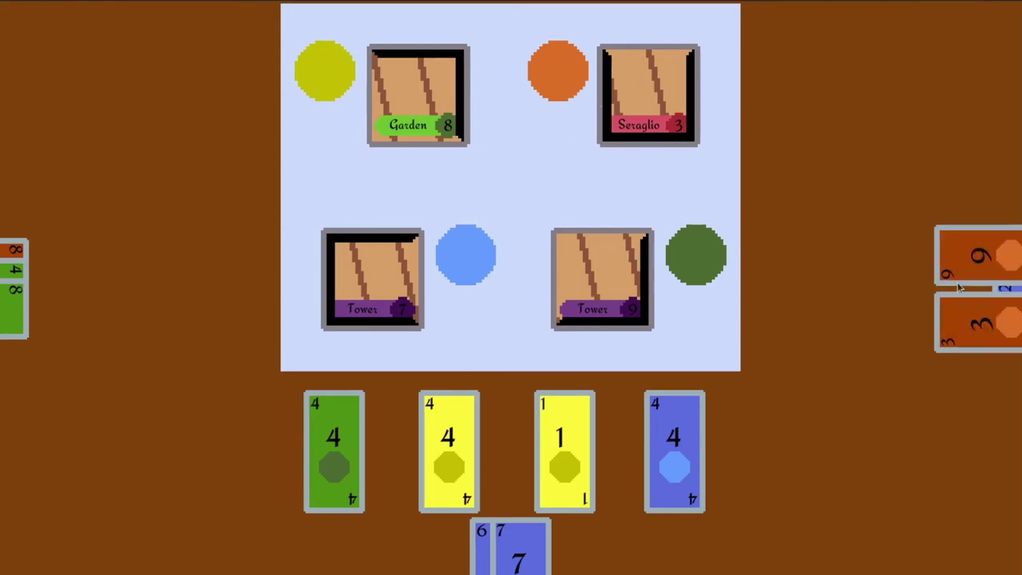
left_click(965, 323)
left_click(551, 447)
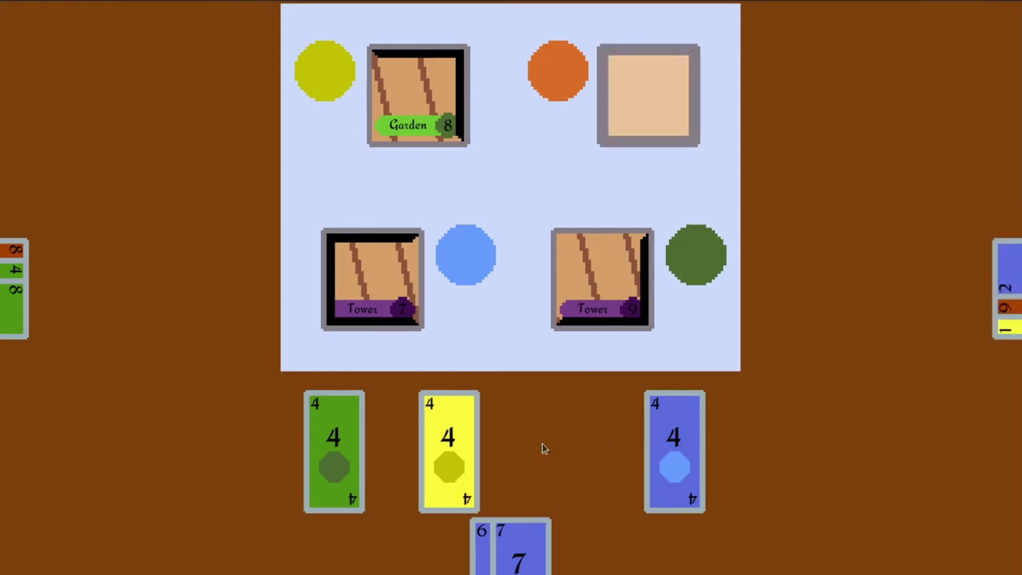
left_click(662, 452)
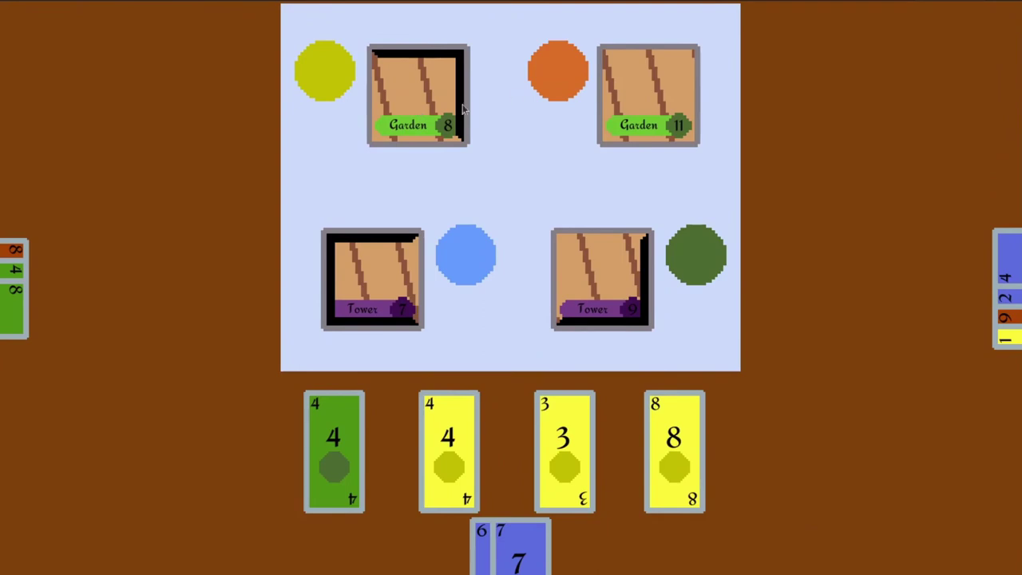
- Buy Tower 7 with the blue 7, play the yellow 8, build the Tower, then play the green 9
left_click(609, 274)
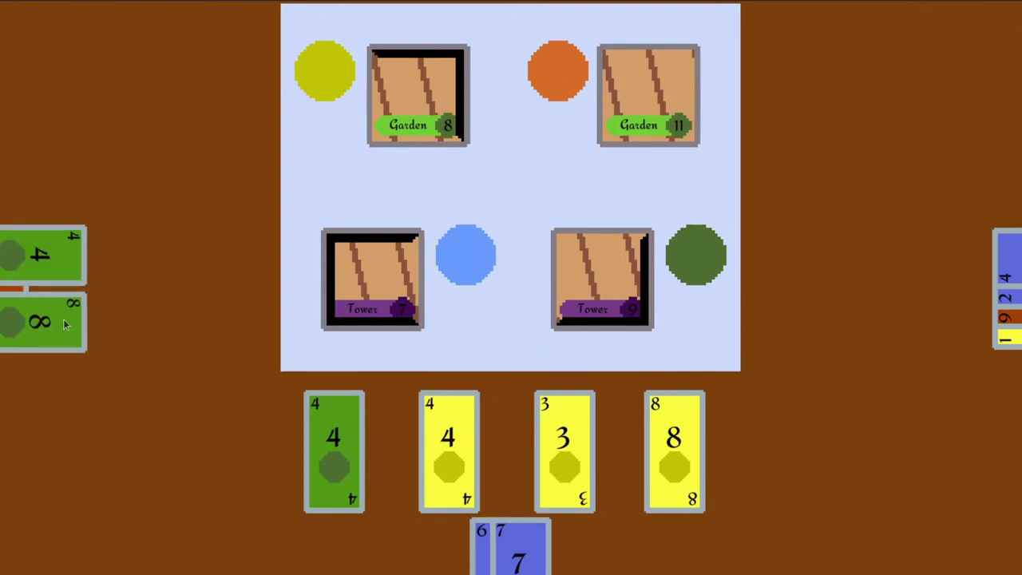
left_click(56, 293)
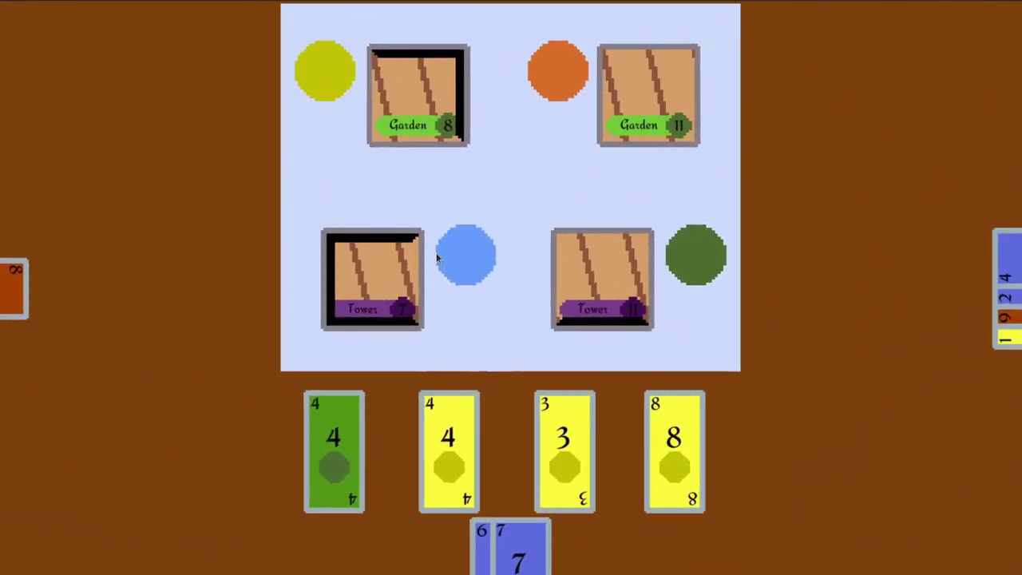
left_click(539, 525)
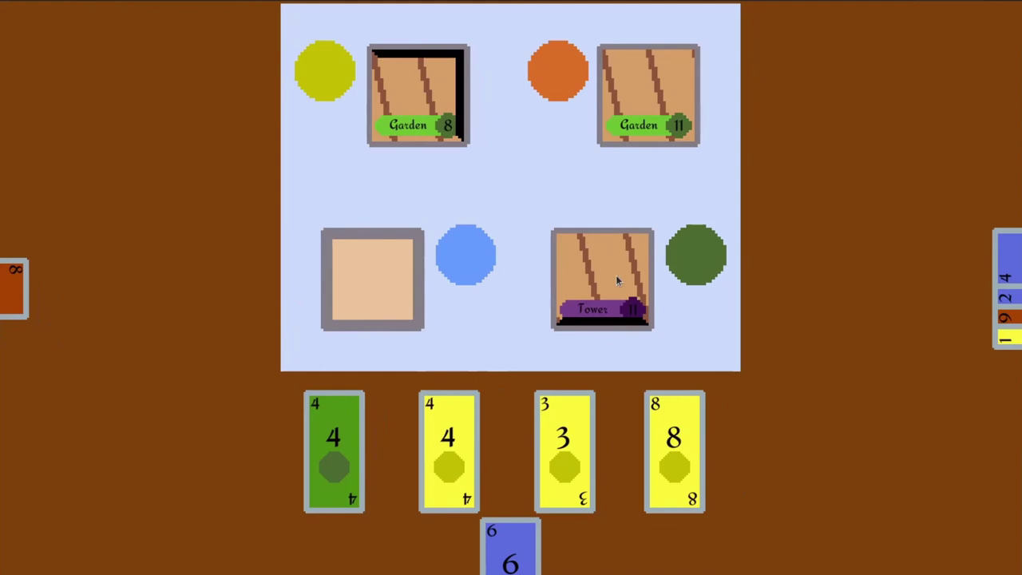
left_click(664, 443)
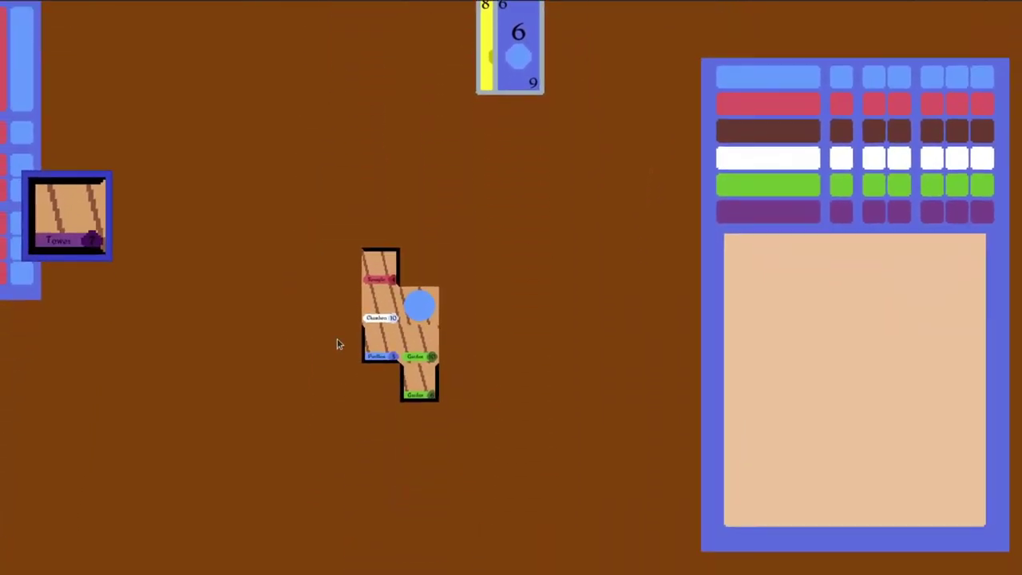
left_click(347, 299)
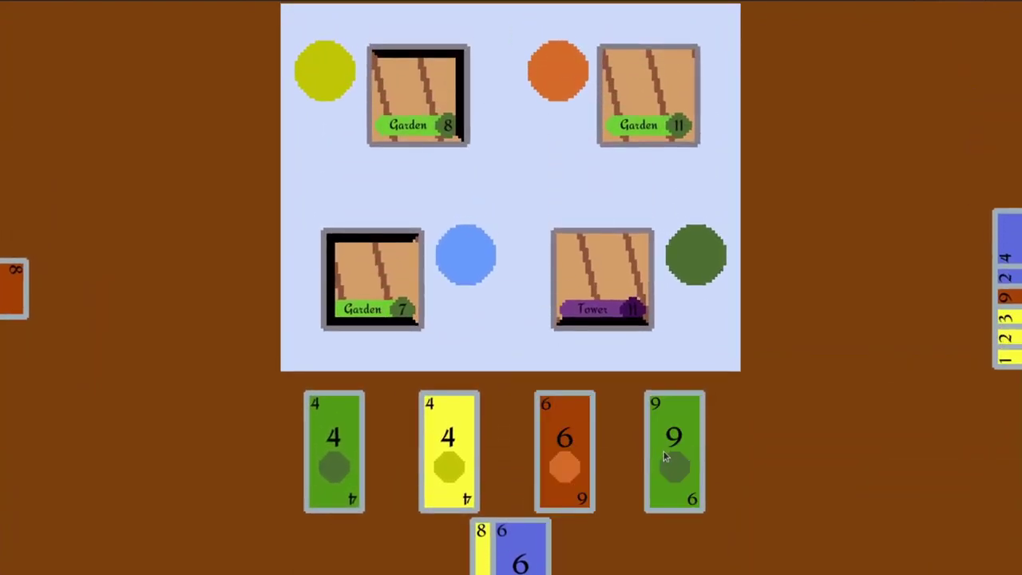
left_click(665, 456)
- Play orange 1, yellow 4, yellow 7, orange 6, blue 7 and green 5, then build Garden 8 beside the blue-circle room
left_click(660, 453)
left_click(455, 454)
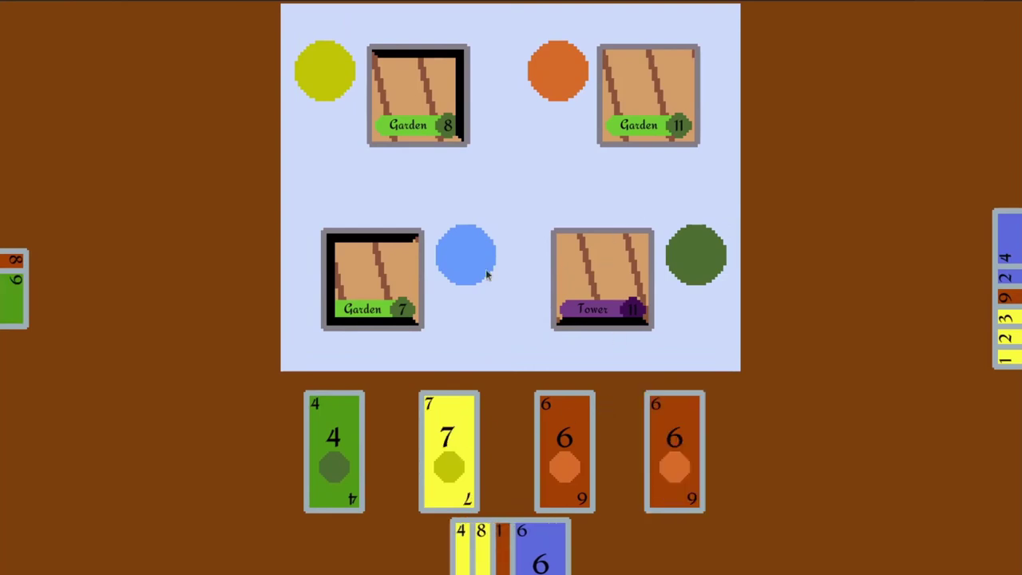
left_click(461, 438)
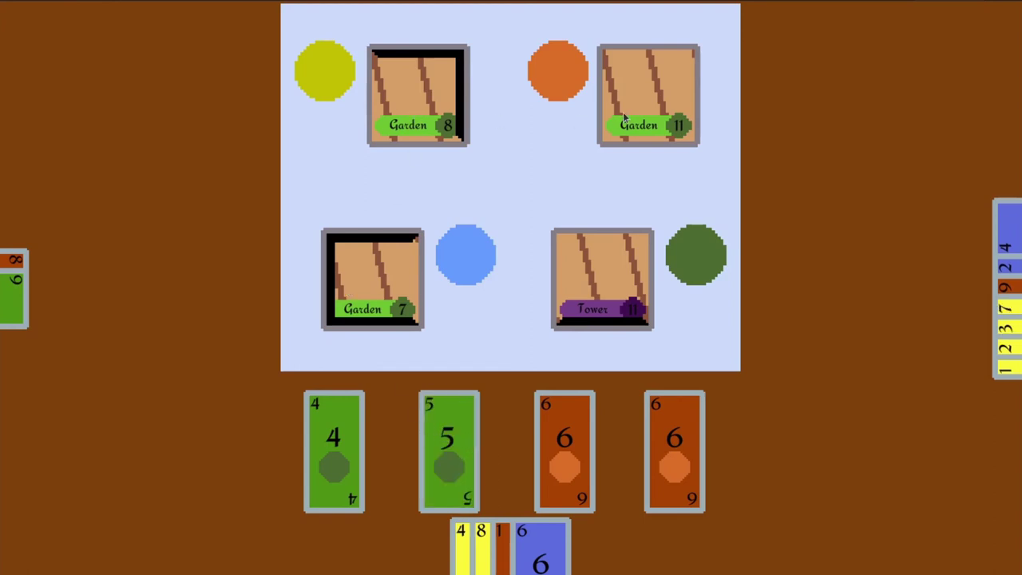
left_click(685, 449)
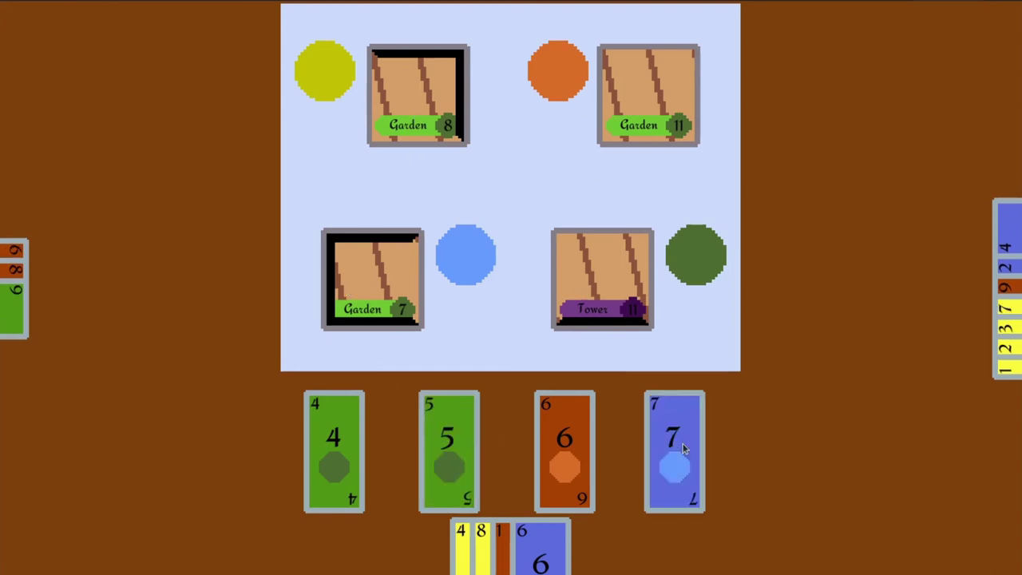
left_click(683, 447)
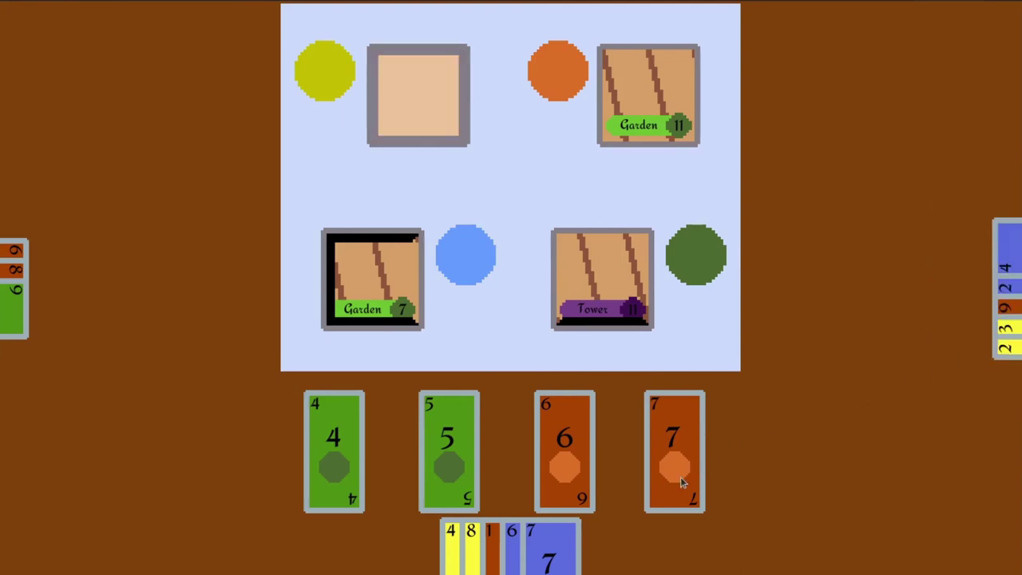
left_click(463, 454)
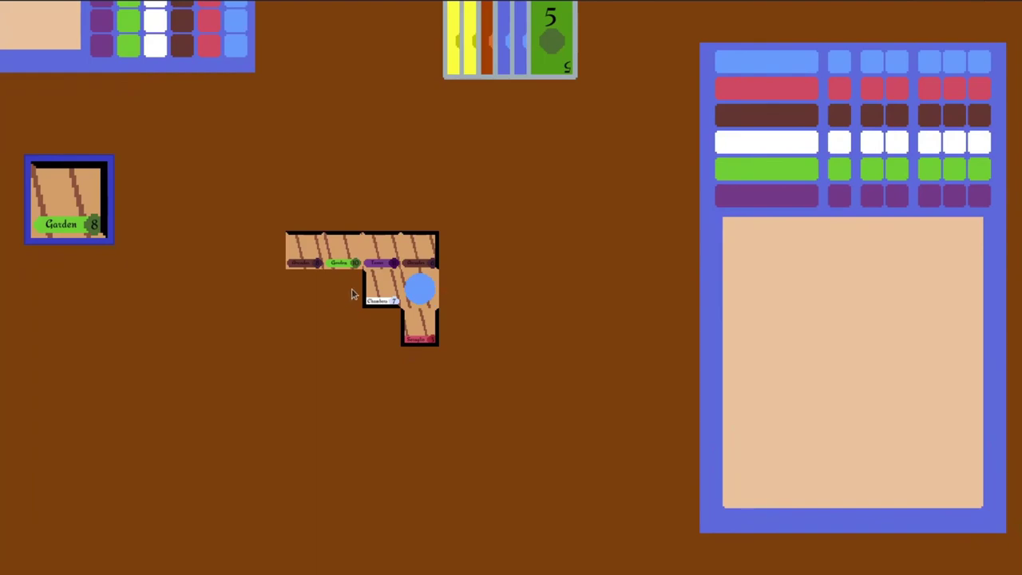
left_click(447, 292)
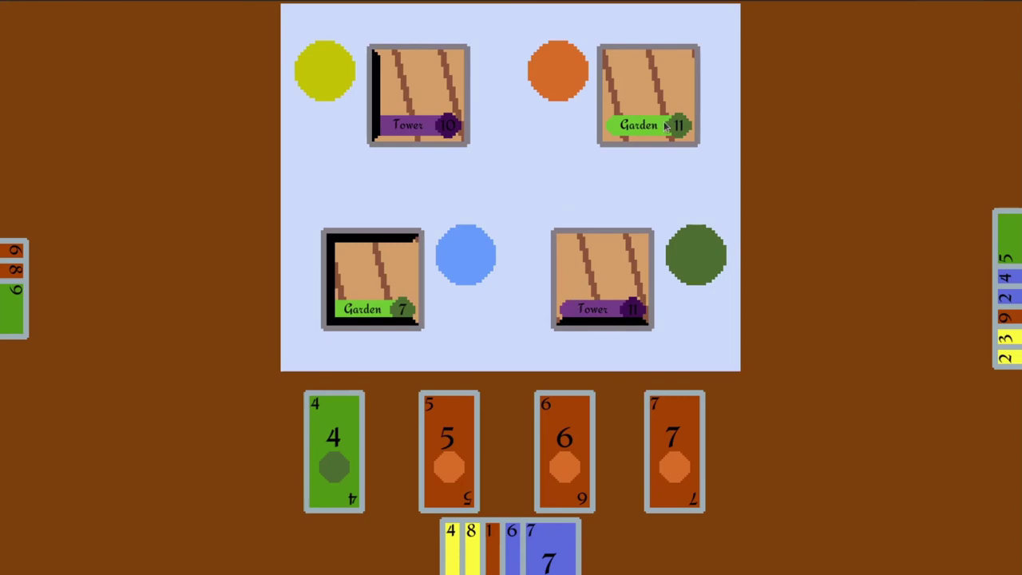
- Buy the Garden 7 tile with the blue 7 card and play the orange 7 money card
mouse_move(69, 292)
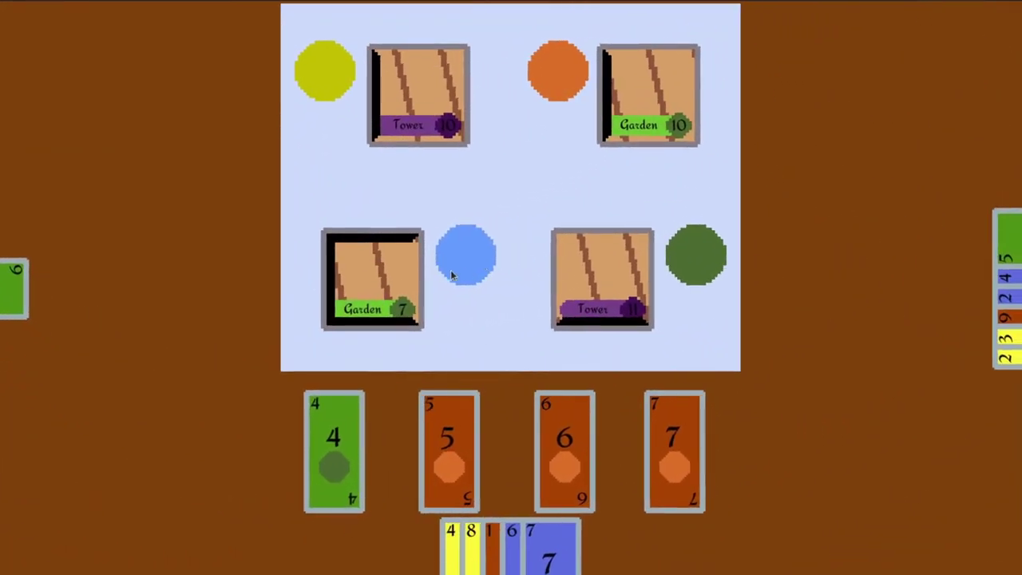
left_click(543, 543)
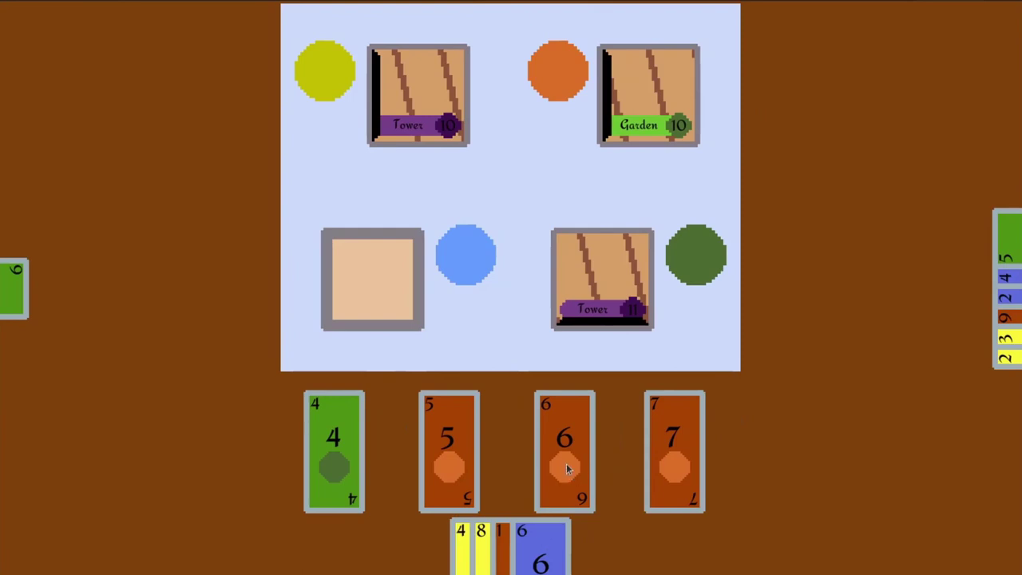
left_click(670, 444)
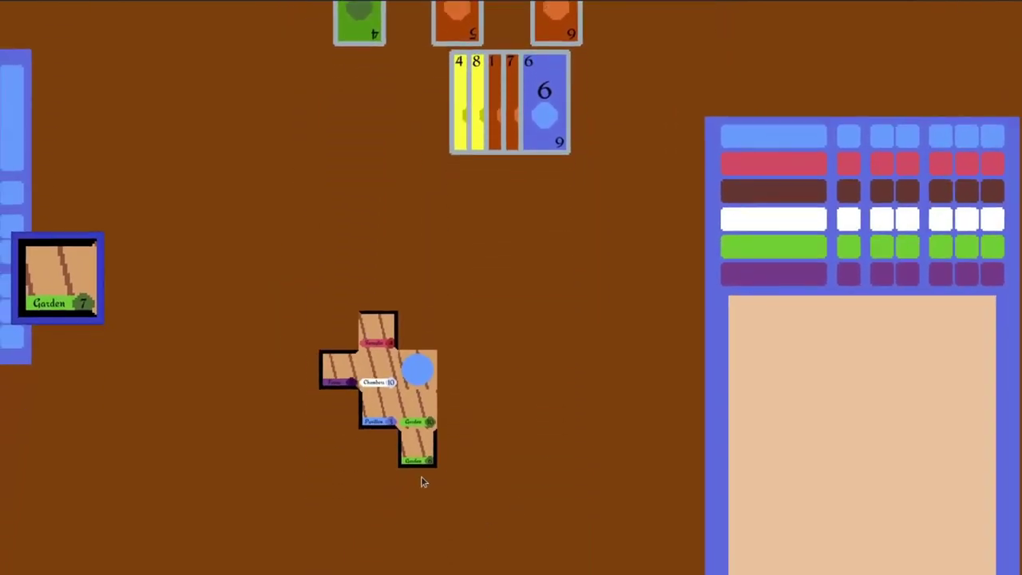